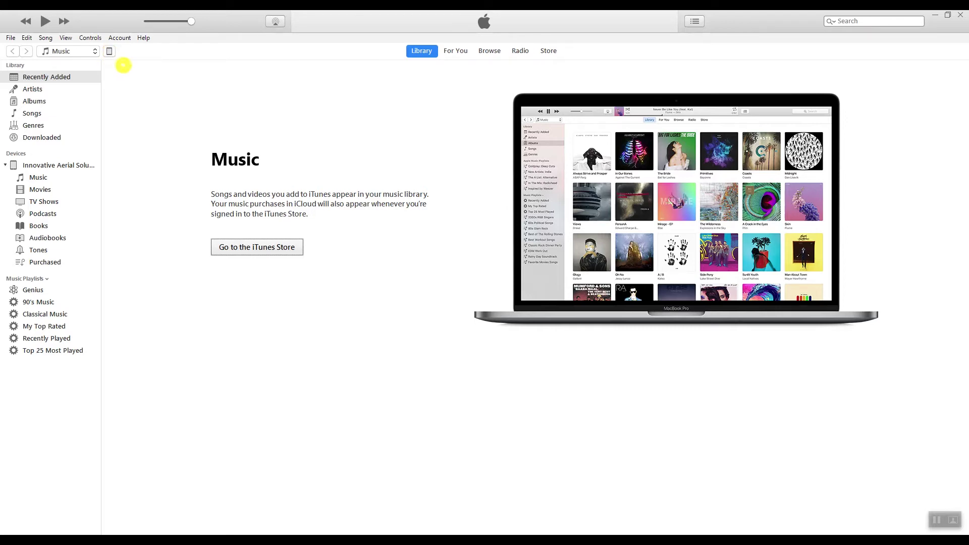
Open the connected iPad's File Sharing page and list the documents stored by the Capture app
click(109, 52)
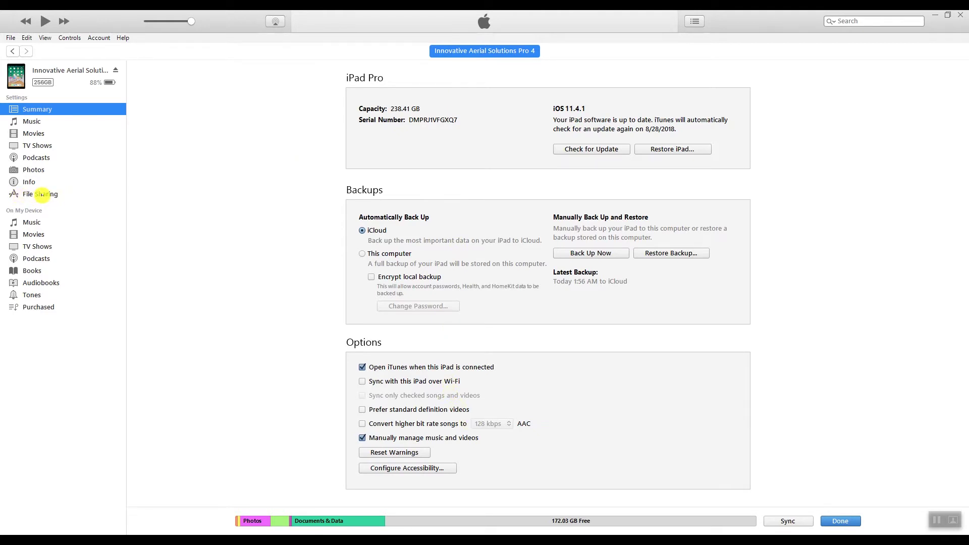
click(42, 194)
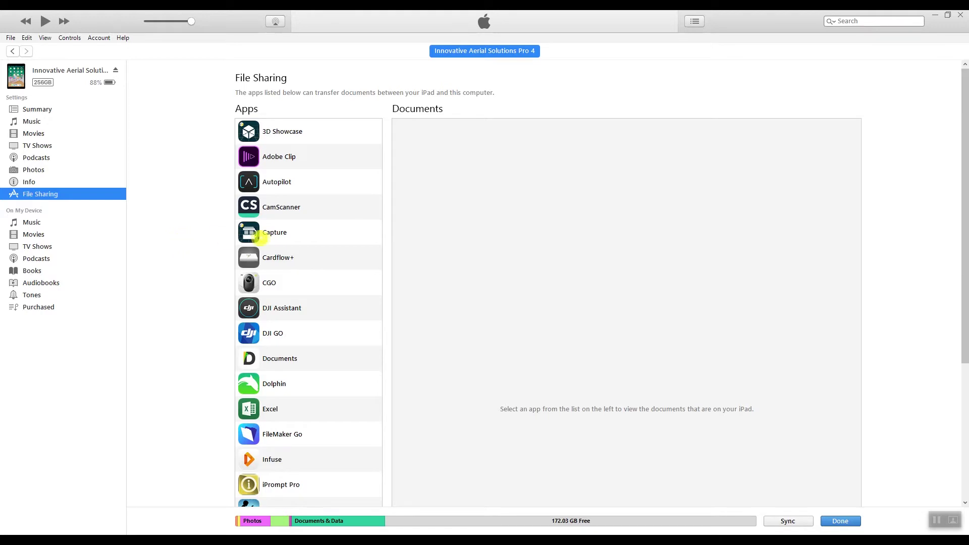
click(267, 233)
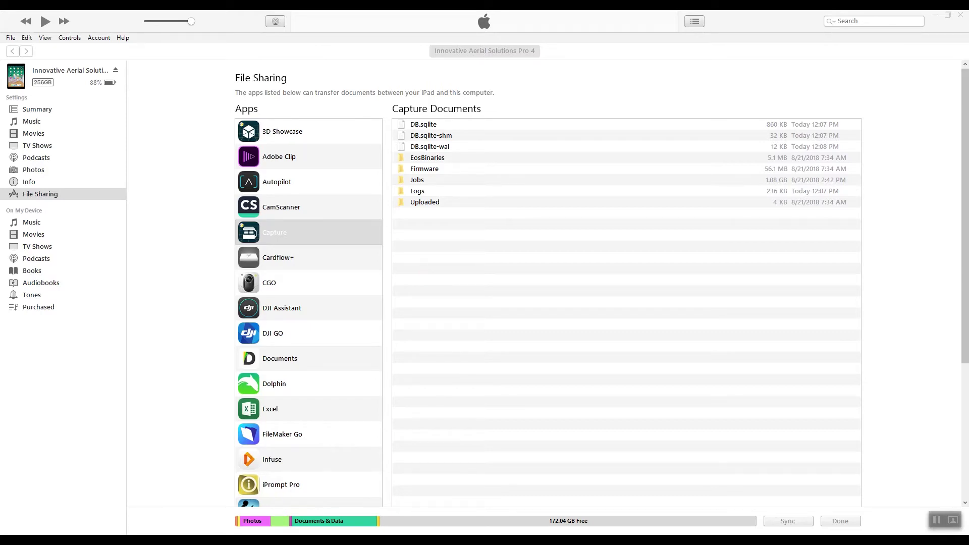
In File Explorer, open the iTunes folder inside CaptureBackup on the Desktop, and minimize the window
click(97, 390)
click(179, 388)
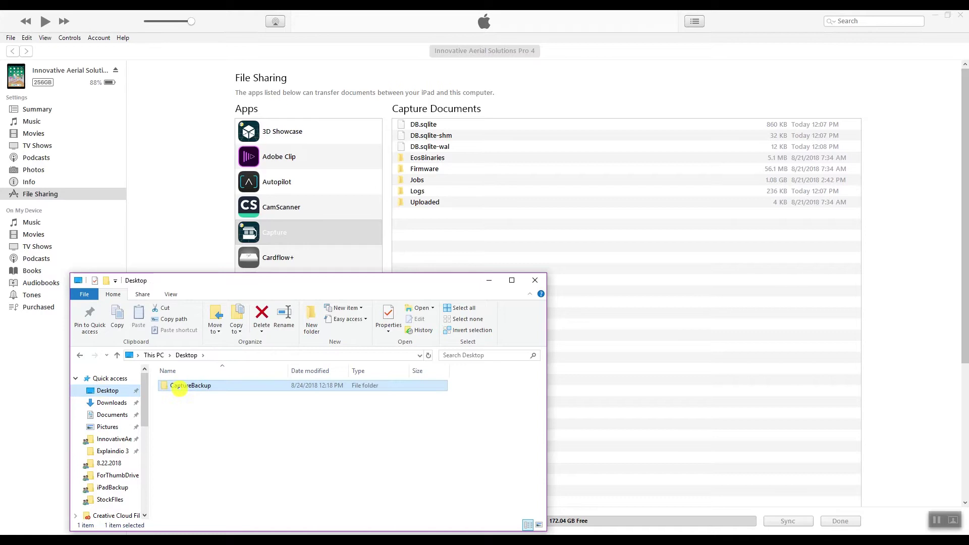
double_click(180, 386)
click(174, 387)
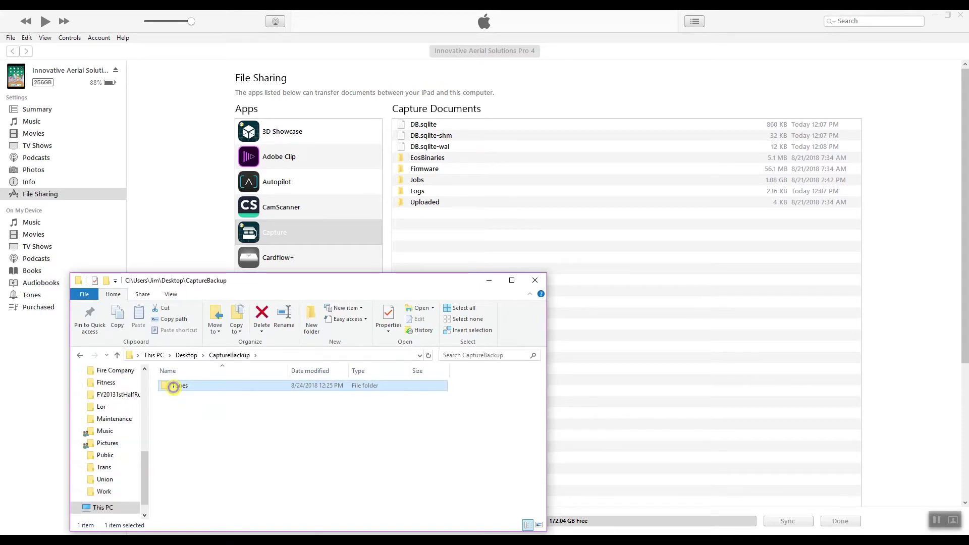
double_click(173, 387)
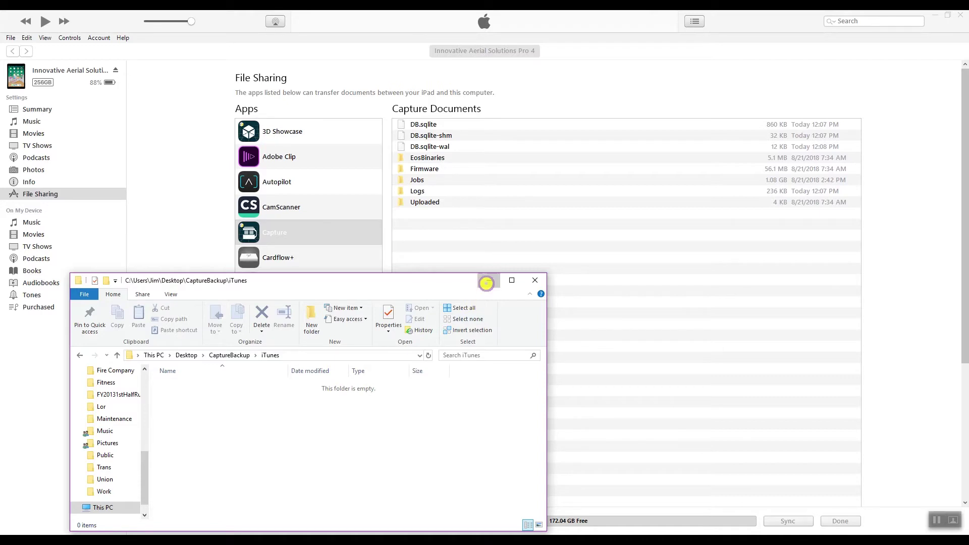
click(486, 284)
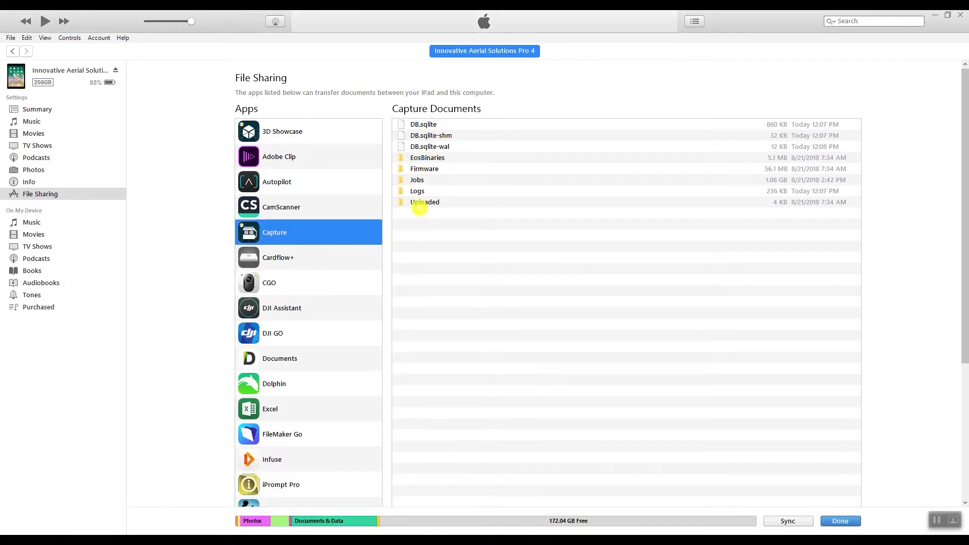
Save all Capture documents, from DB.sqlite to the Uploaded folder, into Desktop > CaptureBackup > iTunes
click(417, 203)
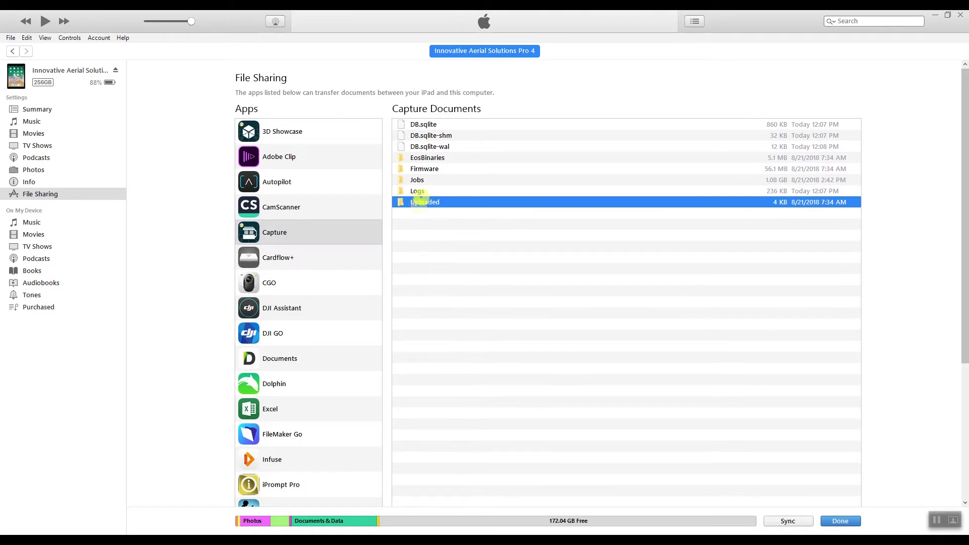
shift+click(413, 126)
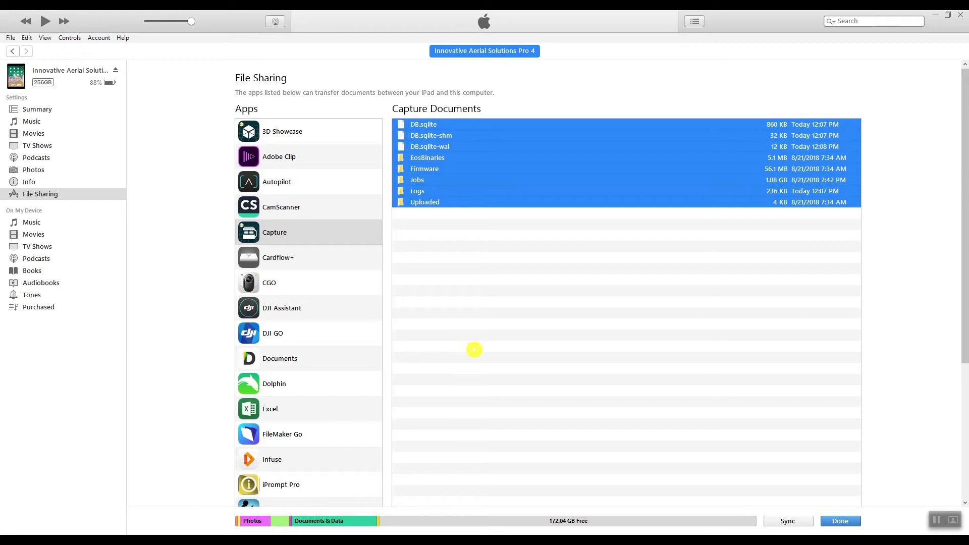
click(473, 348)
click(421, 201)
key(ctrl+a)
drag(964, 118, 964, 307)
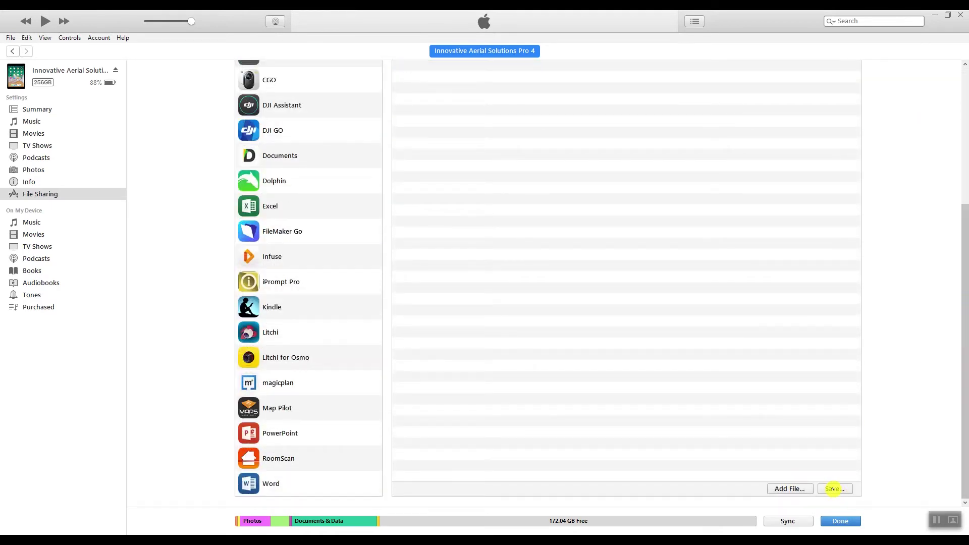
click(833, 489)
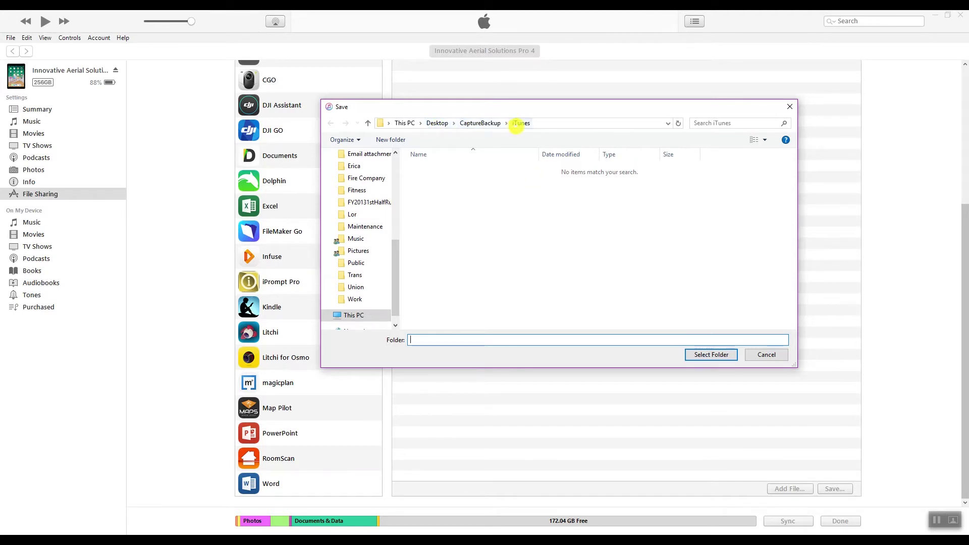
click(709, 354)
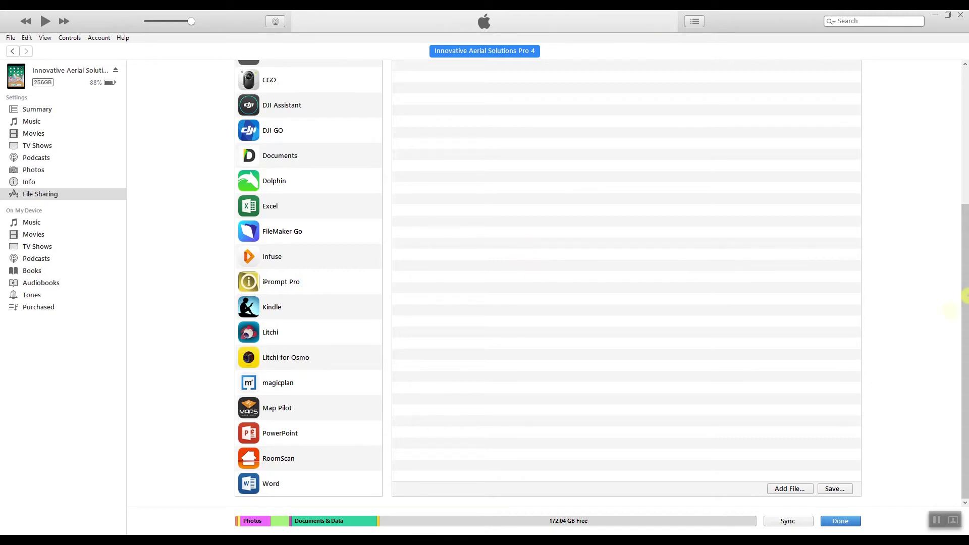
Switch to File Explorer and arrange the iTunes backup folder side by side with the iPad's full Capture document list
drag(965, 298, 965, 131)
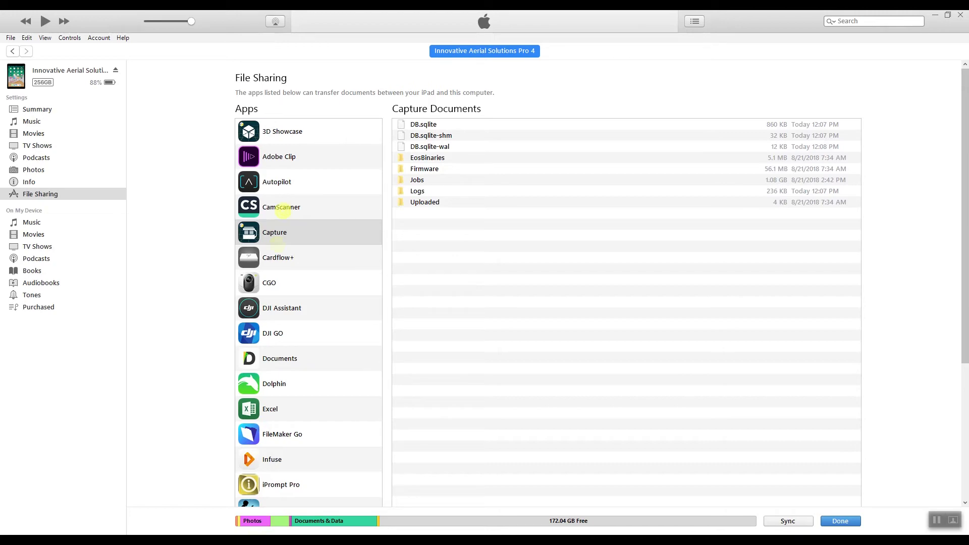
key(alt+Tab)
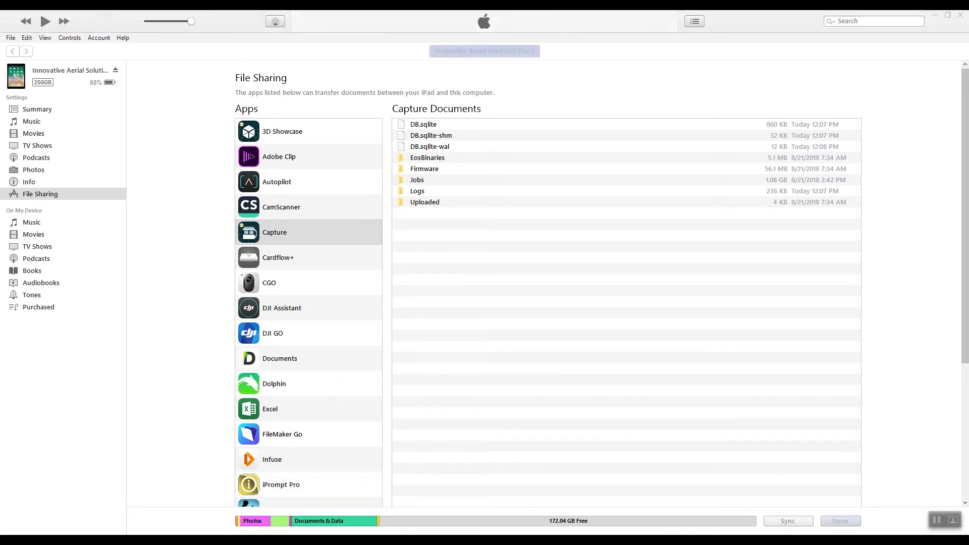
key(super+Left)
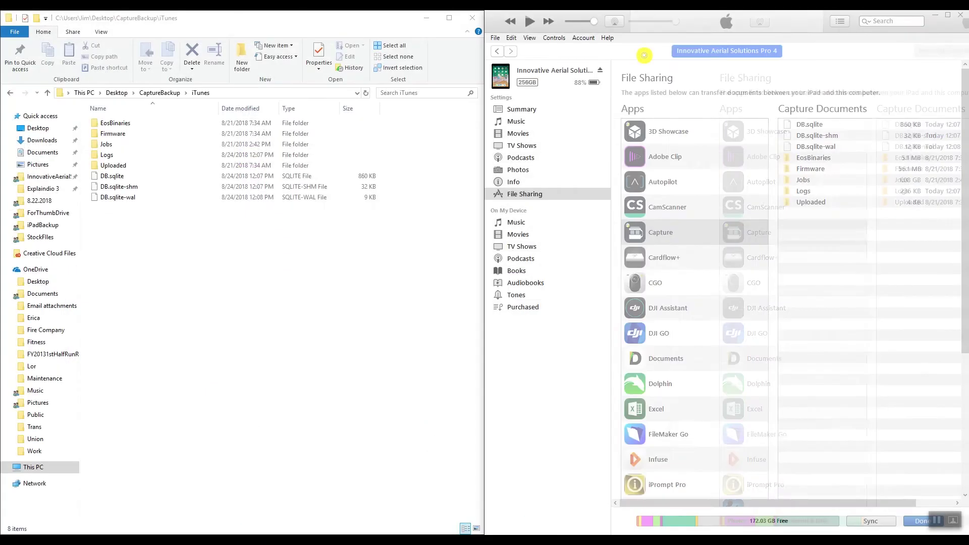
click(644, 55)
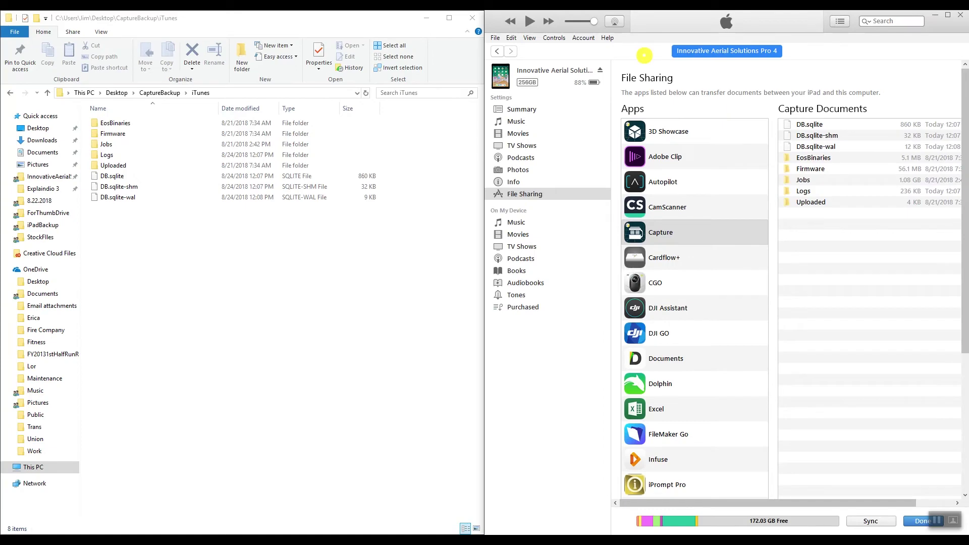
drag(769, 504, 804, 511)
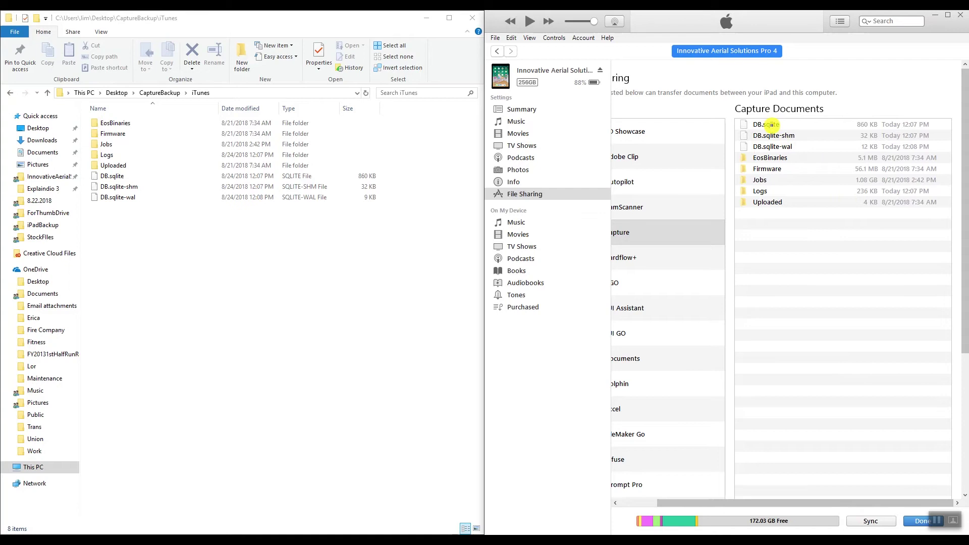
Compare the DB.sqlite files with their backup copies and check the EosBinaries backup folder's size in its properties
click(771, 124)
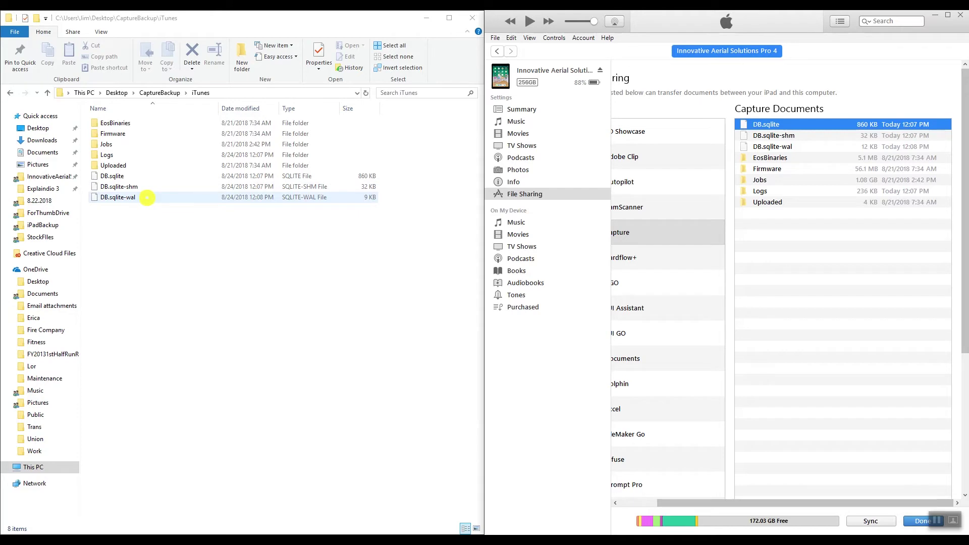
drag(757, 136, 132, 125)
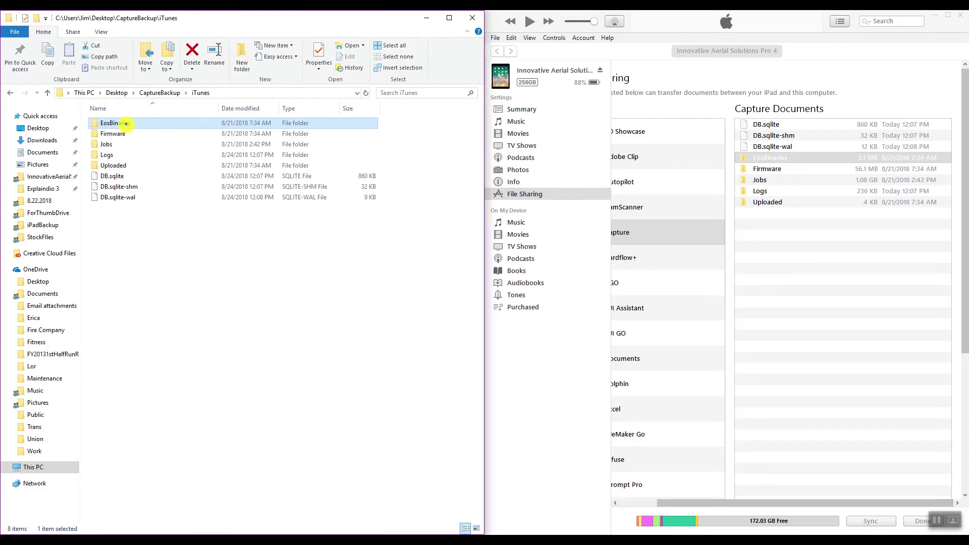
right_click(126, 123)
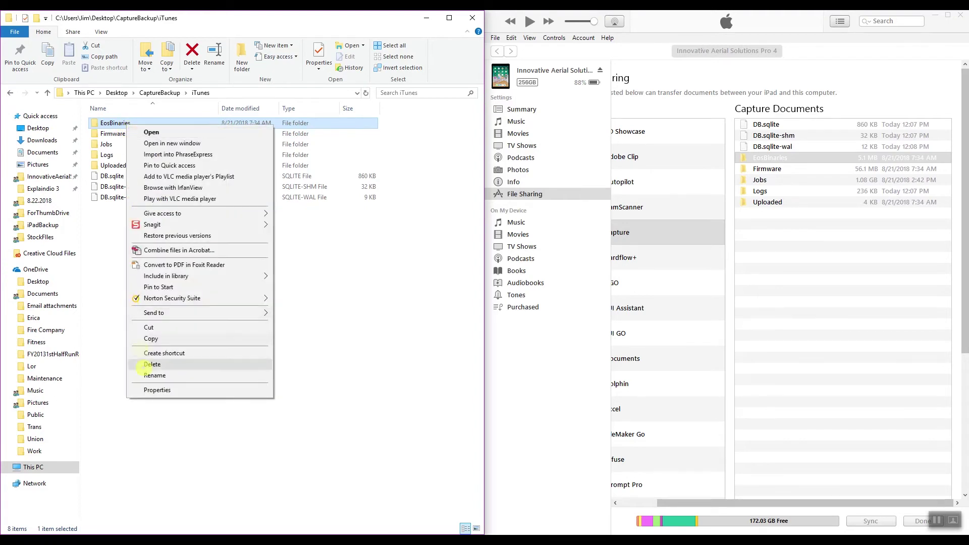
click(153, 390)
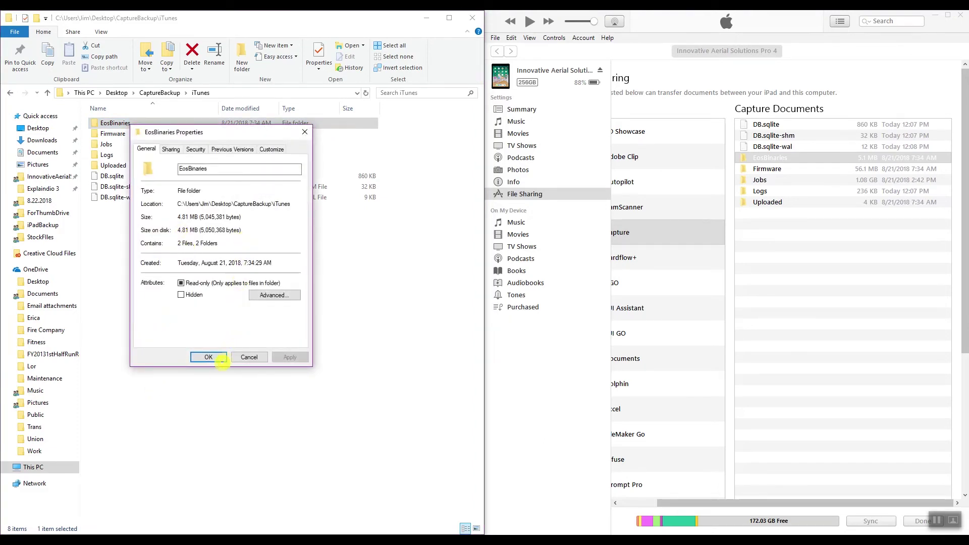
click(209, 356)
Check the sizes of the Firmware, Jobs, Logs and Uploaded backup folders, and close File Explorer to return to iTunes full screen
click(112, 134)
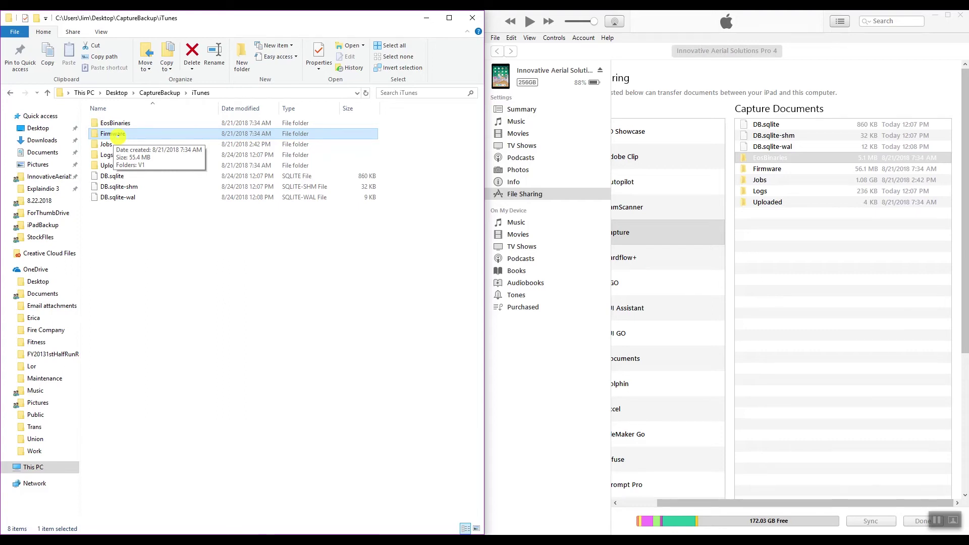
click(109, 145)
key(alt+Return)
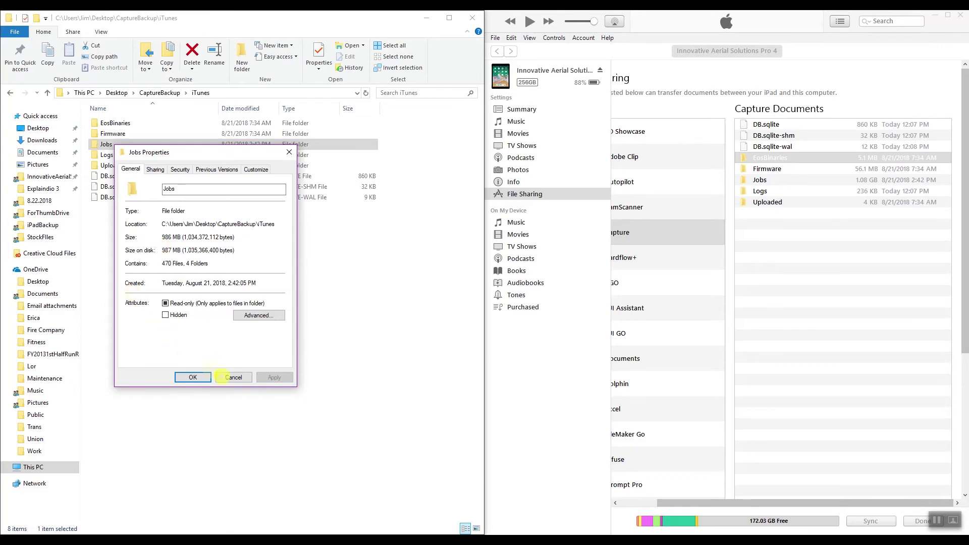
click(192, 377)
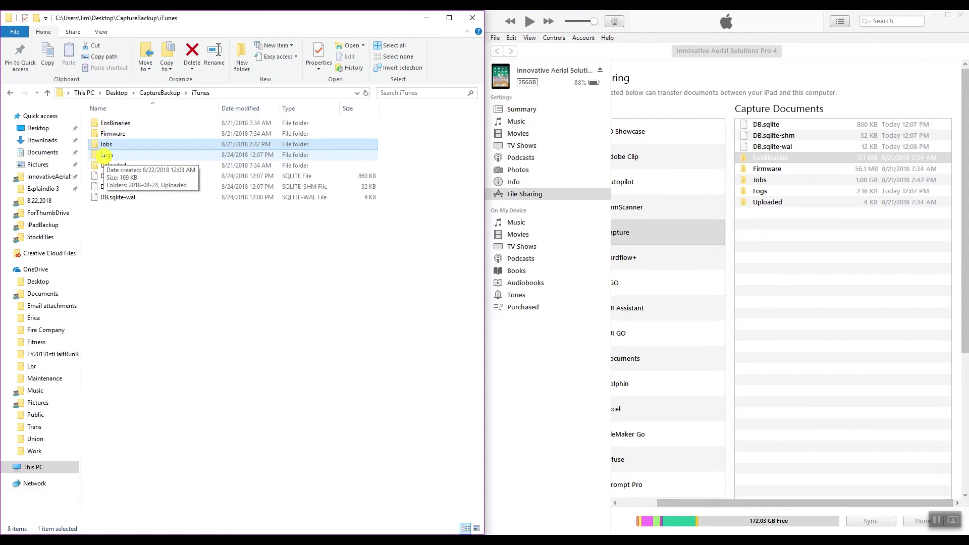
click(113, 165)
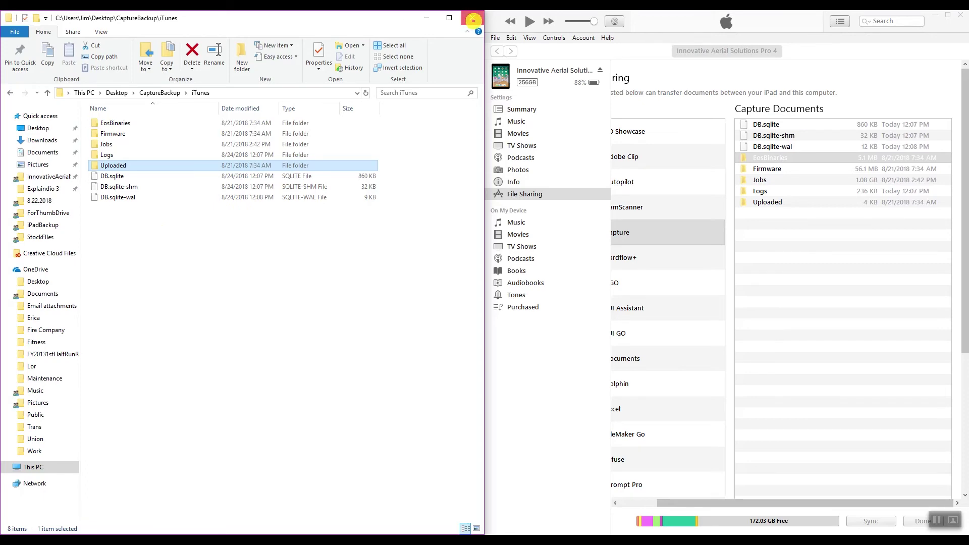
click(473, 22)
click(462, 56)
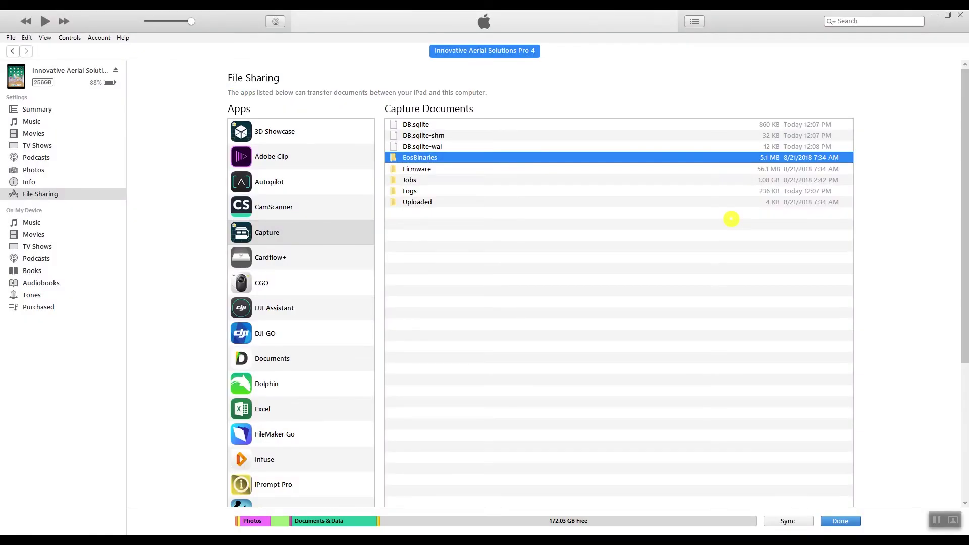
Delete all Capture documents from the iPad and confirm the deletion
click(419, 202)
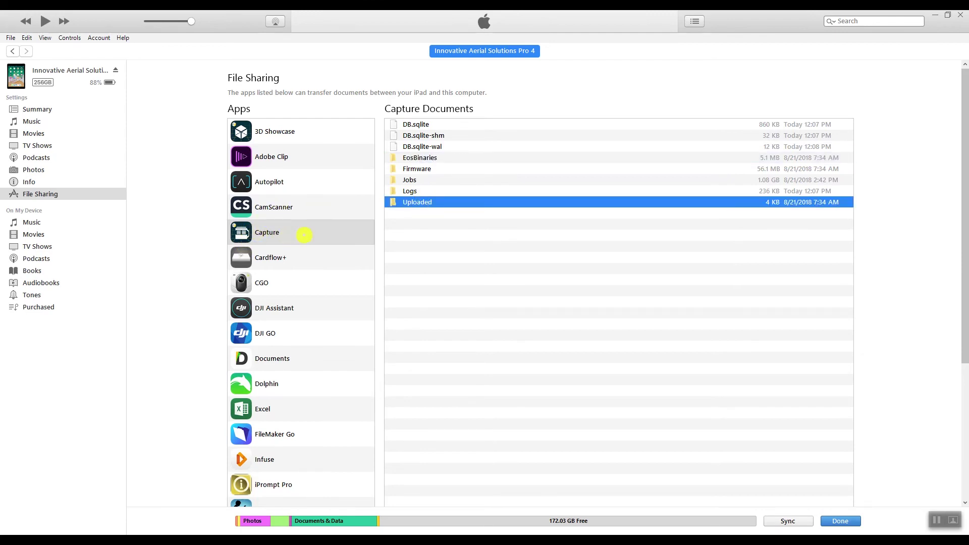
key(ctrl+a)
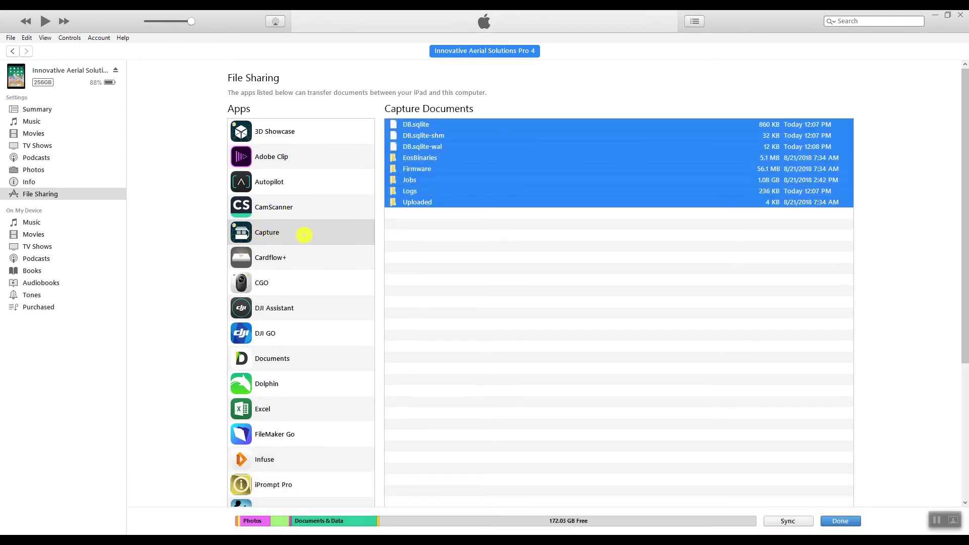
key(Delete)
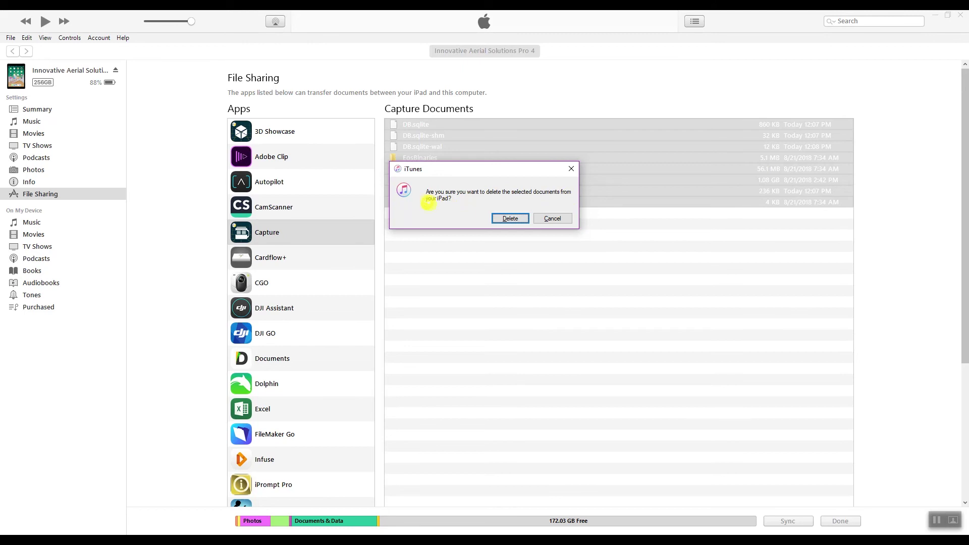
click(509, 218)
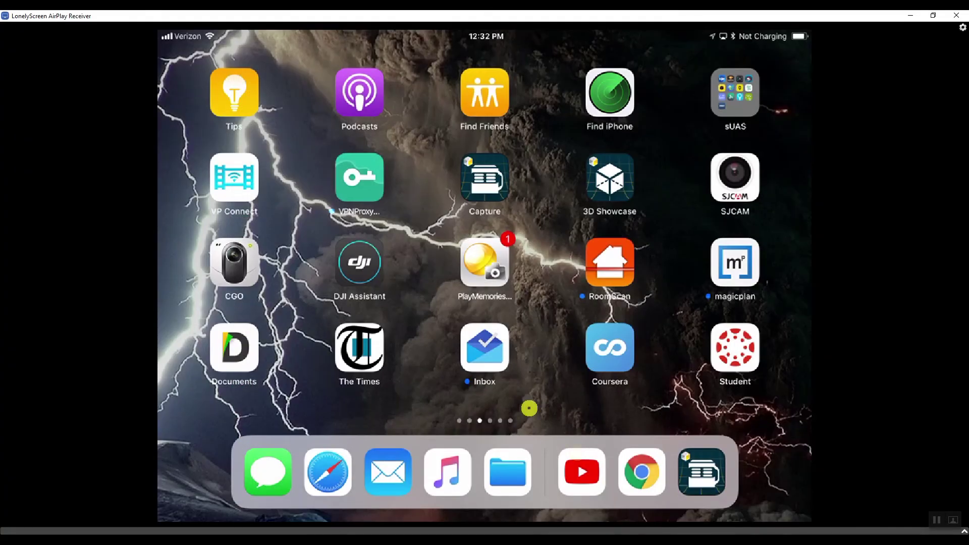
Switch to the mirrored iPad screen in LonelyScreen and launch the Capture app
click(486, 182)
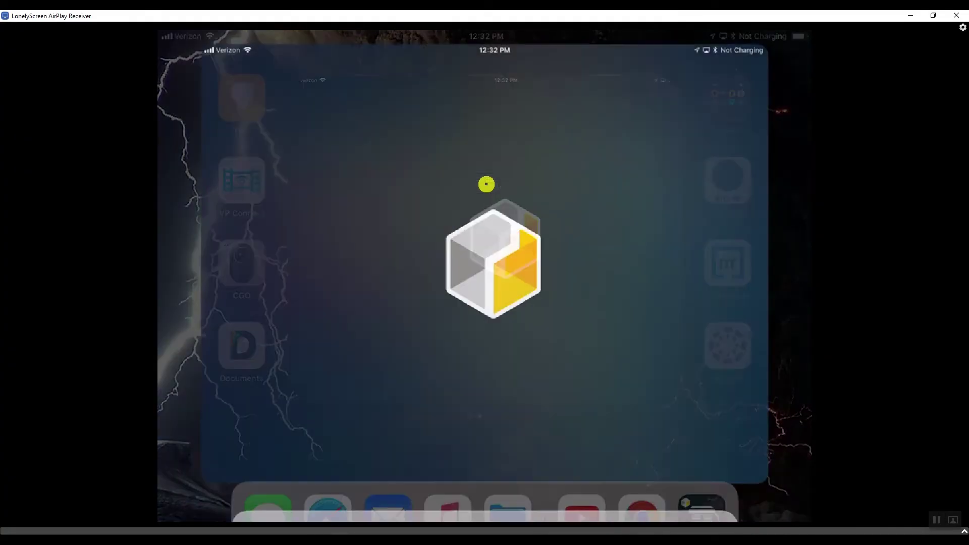